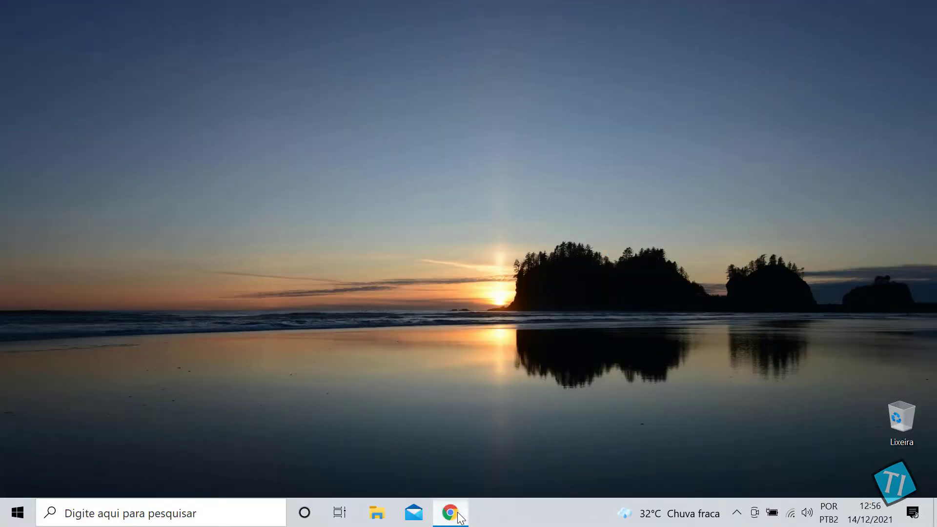
# Switch to Chrome and open Microsoft's "Download Windows 11" search result in a new tab.
pyautogui.click(450, 512)
pyautogui.middleClick(260, 340)
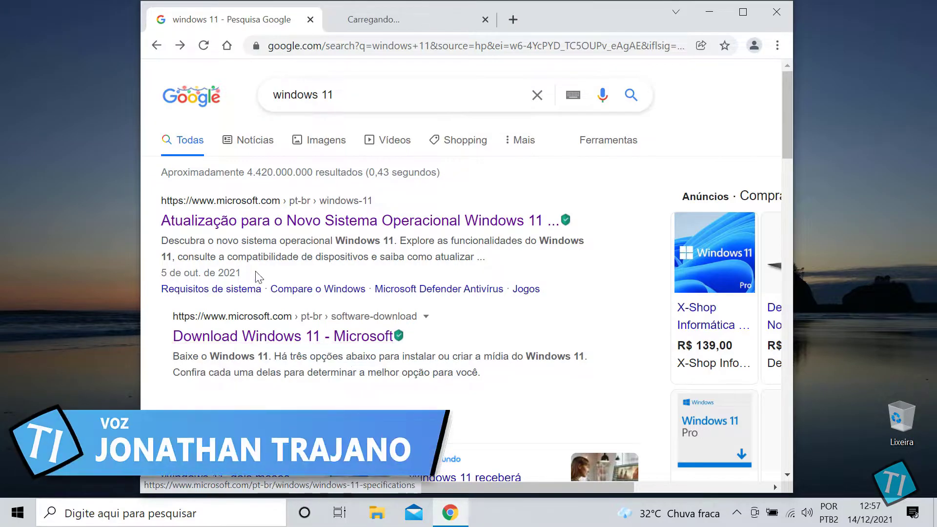
pyautogui.click(377, 20)
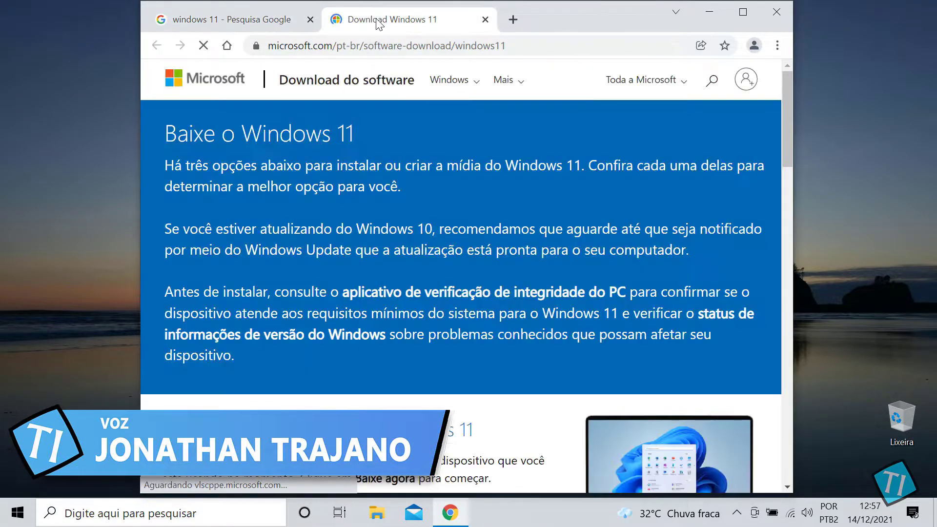
# Select Windows 11 in the disk image (ISO) section of the page and submit the download choice.
pyautogui.scroll(-6, 320, 282)
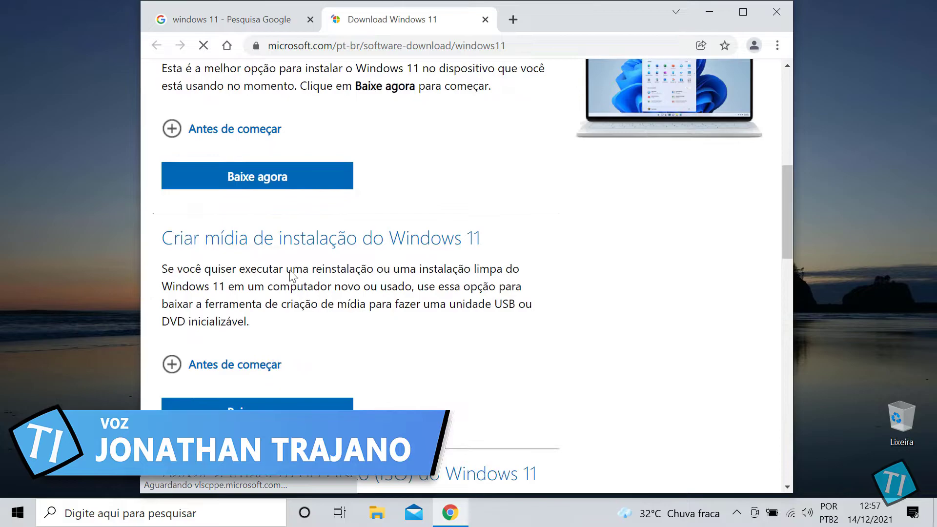
pyautogui.scroll(-6, 285, 259)
pyautogui.scroll(-1, 284, 250)
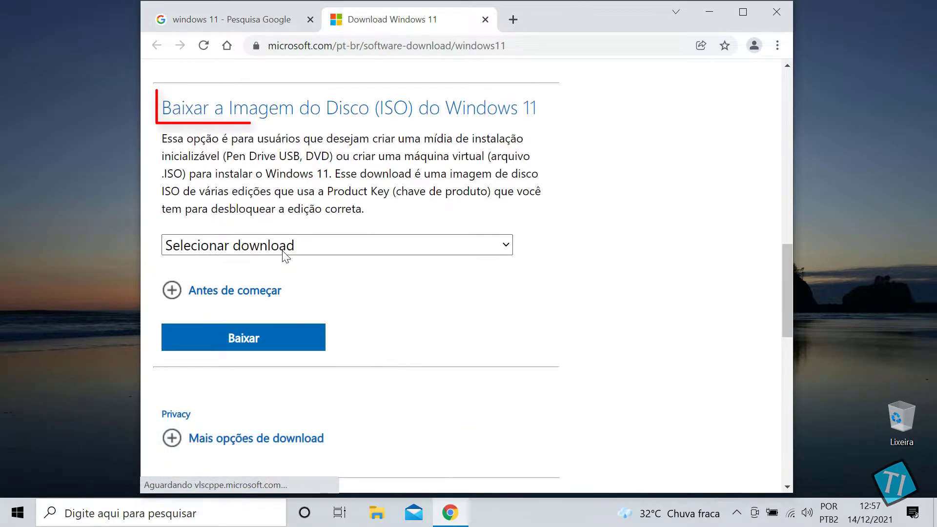
pyautogui.click(505, 246)
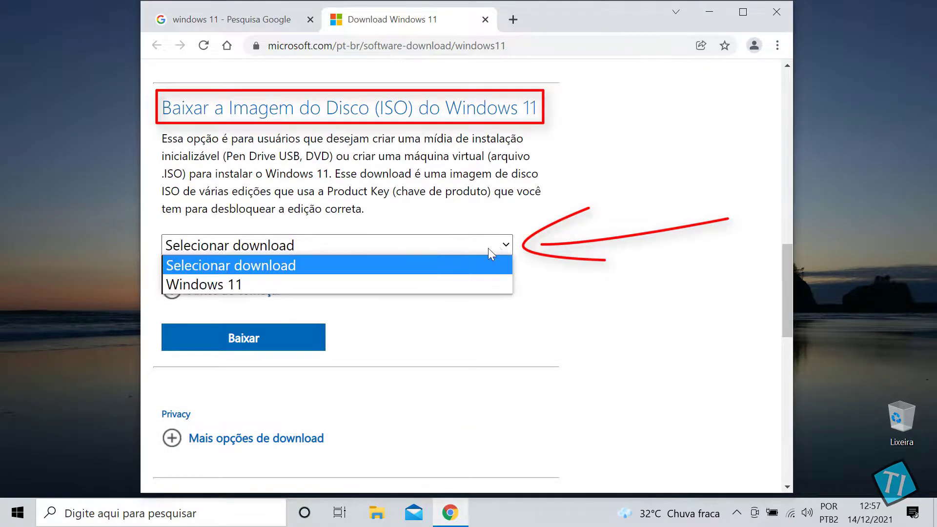
pyautogui.click(199, 285)
pyautogui.click(281, 329)
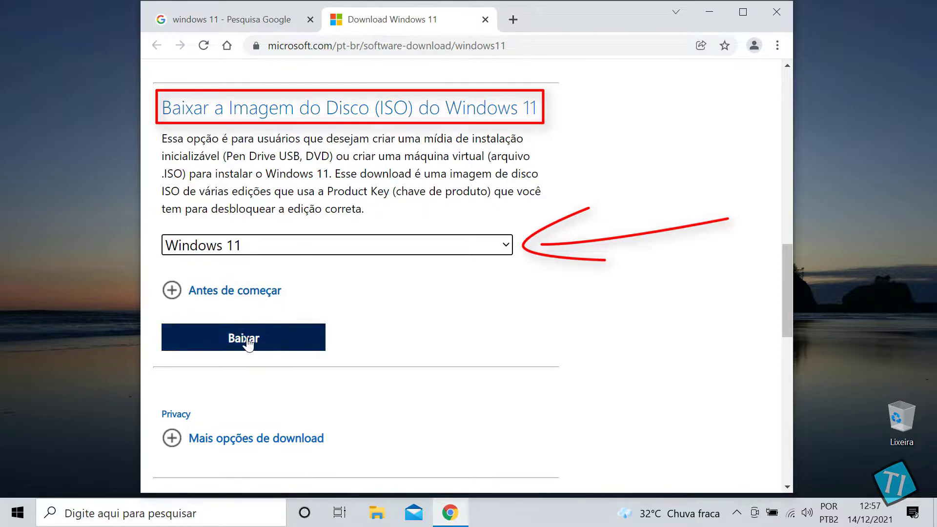
# Confirm Brazilian Portuguese as the product language and download the 64-bit Windows 11 ISO.
pyautogui.scroll(-5, 247, 338)
pyautogui.click(484, 364)
pyautogui.click(502, 143)
pyautogui.click(215, 218)
pyautogui.scroll(-3, 234, 285)
pyautogui.click(235, 286)
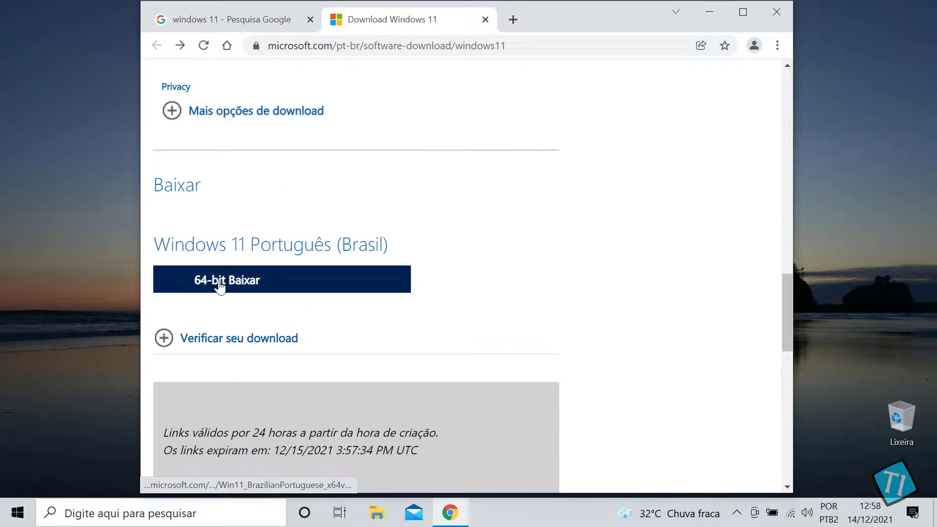
pyautogui.click(243, 288)
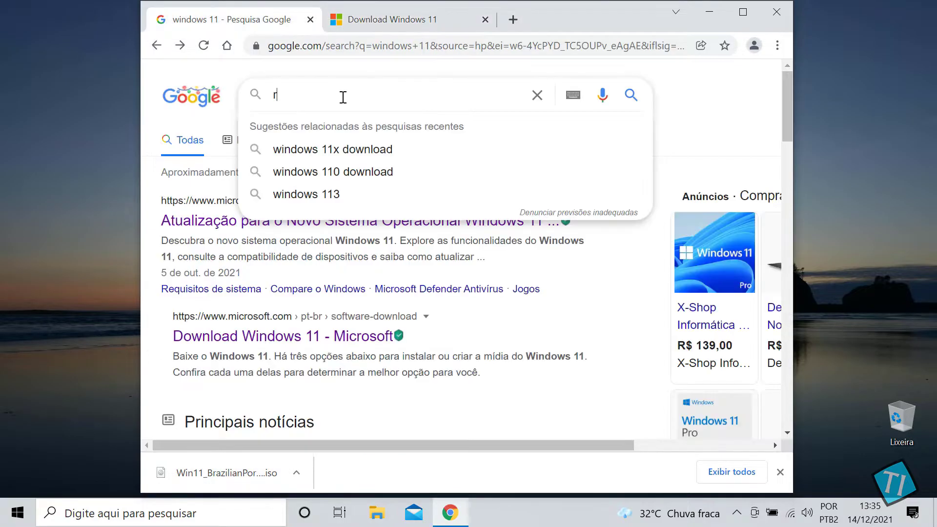
# Search Google for "rufus", open the official rufus.ie site in a new tab and download Rufus 3.17.
pyautogui.write('rufus')
pyautogui.press('Return')
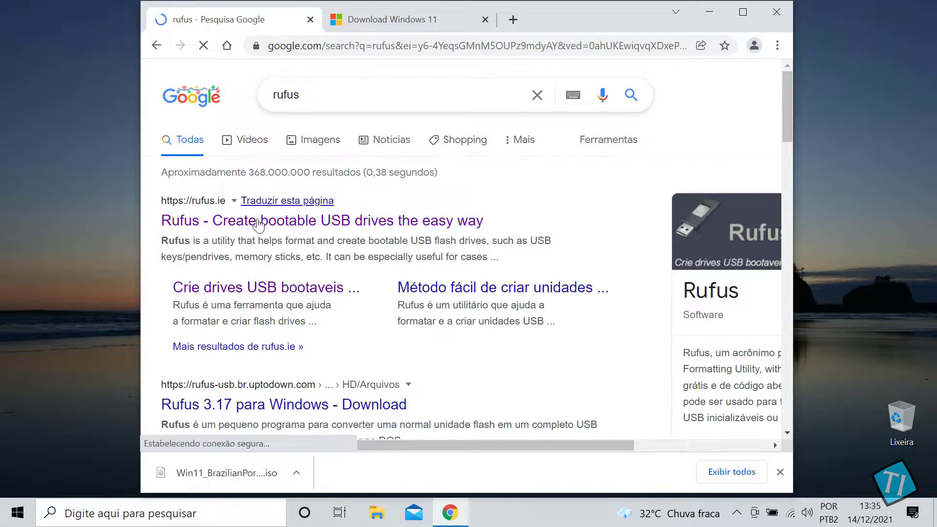
pyautogui.middleClick(258, 223)
pyautogui.click(479, 23)
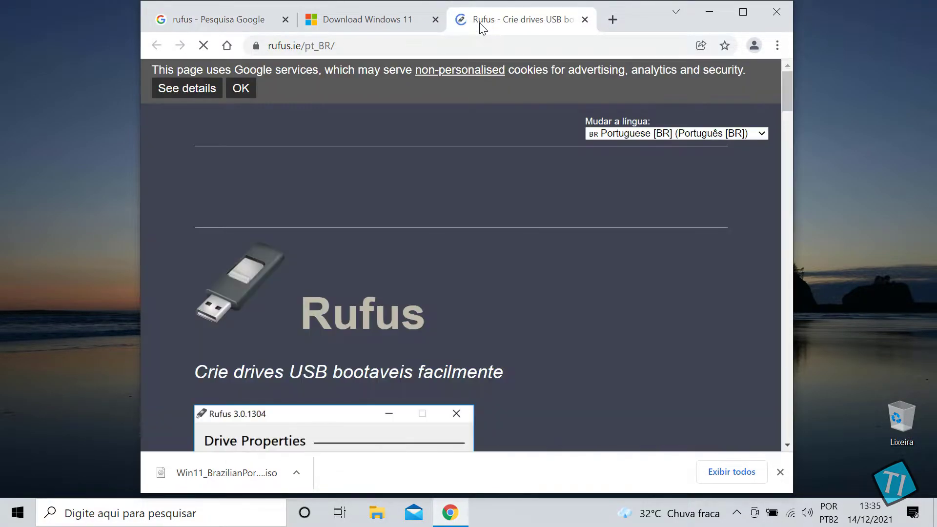
pyautogui.scroll(-15, 353, 253)
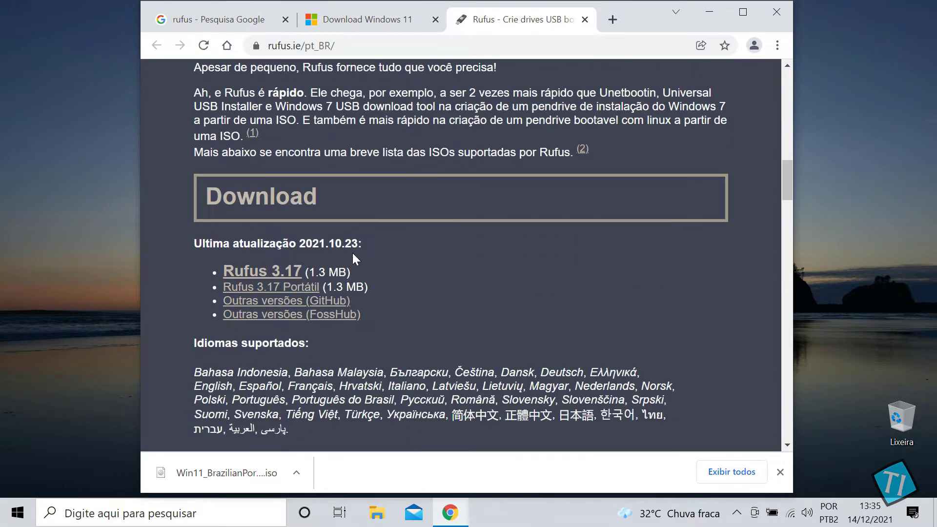
pyautogui.click(262, 271)
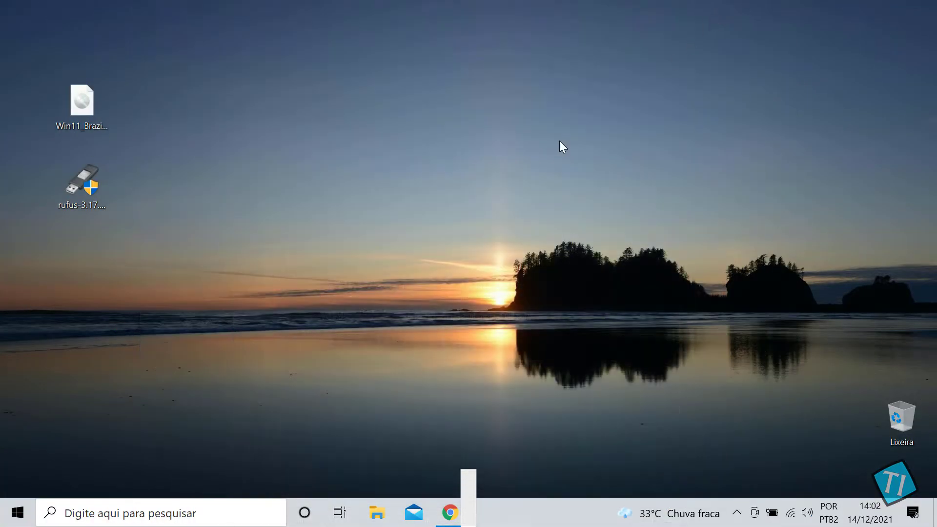
# Launch Rufus 3.17 from the desktop and check its list of USB devices.
pyautogui.moveTo(37, 86); pyautogui.dragTo(268, 274)
pyautogui.click(245, 260)
pyautogui.doubleClick(244, 260)
pyautogui.moveTo(493, 15); pyautogui.dragTo(458, 63)
pyautogui.click(516, 133)
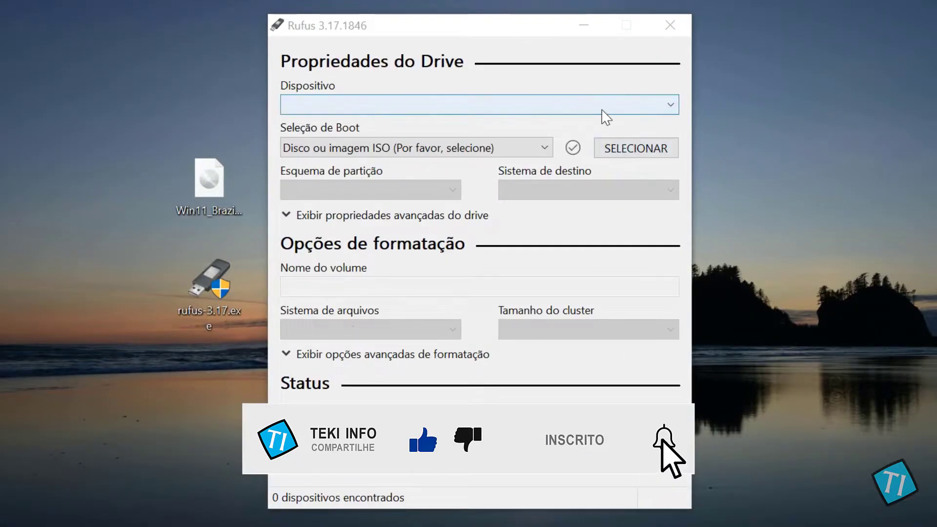
pyautogui.click(514, 122)
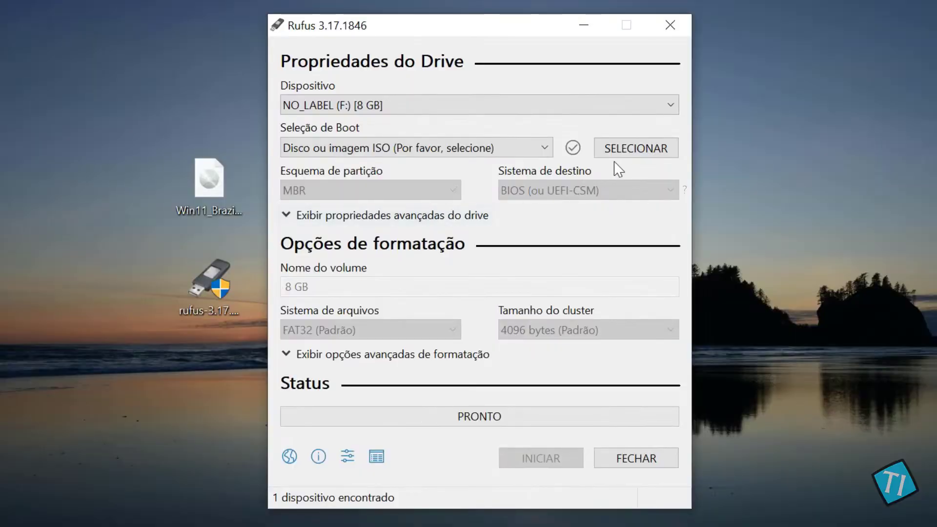
# Load Win11_BrazilianPortuguese_x64v1.iso from the desktop as the boot image and choose Extended Windows 11 Installation (no TPM / no Secure Boot).
pyautogui.click(633, 157)
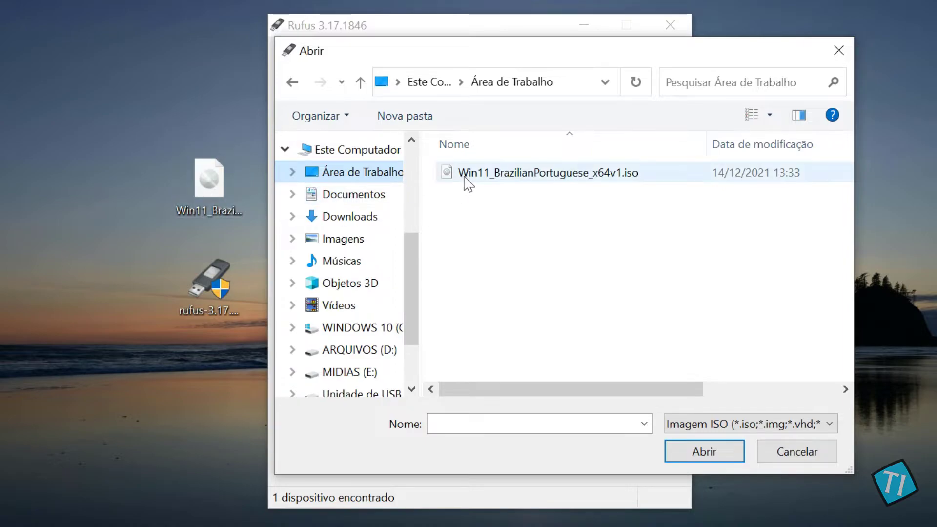
pyautogui.click(483, 175)
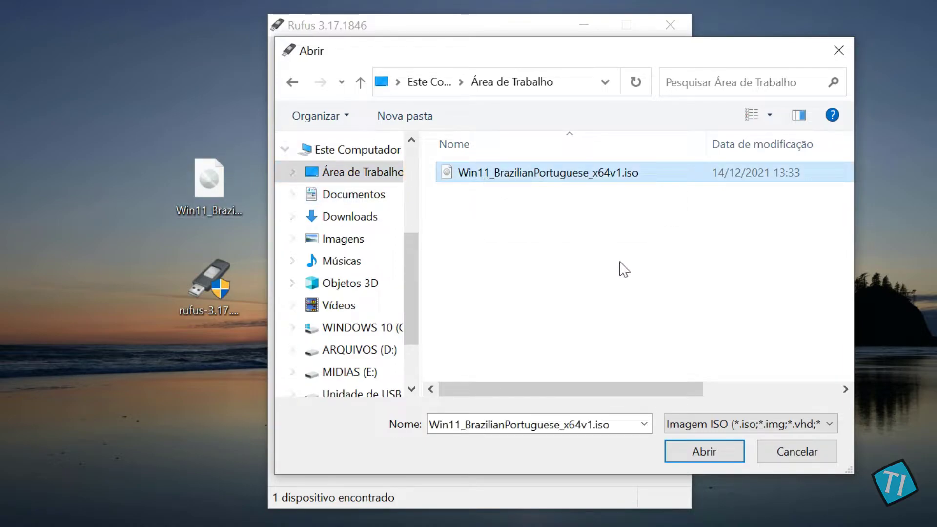
pyautogui.click(683, 451)
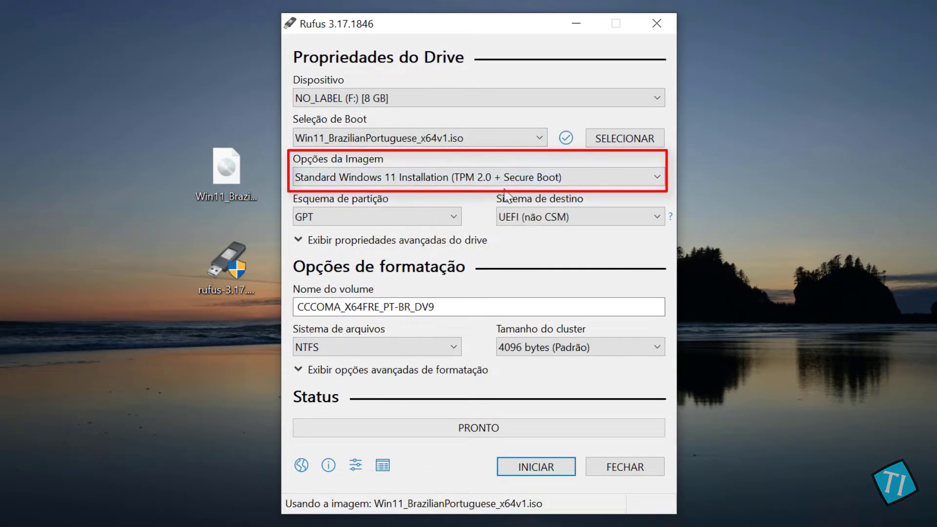
pyautogui.click(654, 180)
pyautogui.click(483, 210)
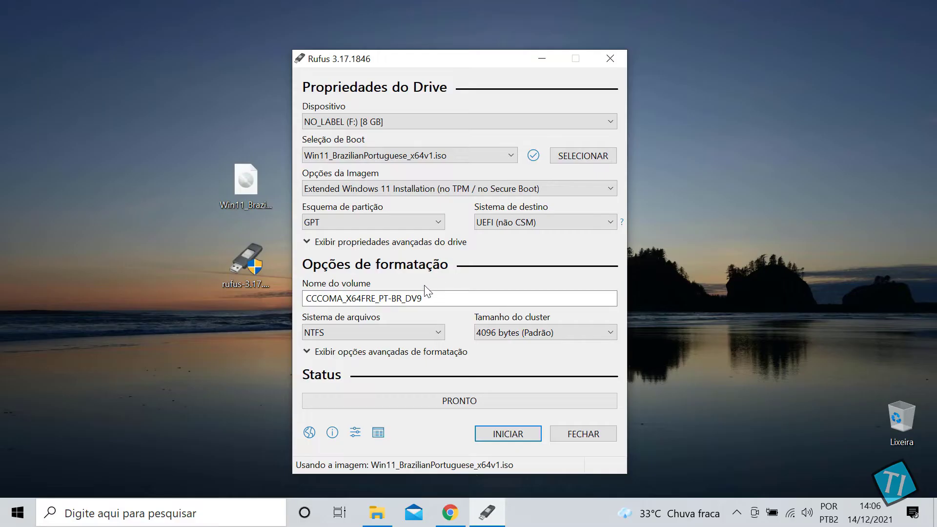
# Replace the volume name with WIN11NOTPMMBRBIOS.
pyautogui.click(425, 298)
pyautogui.press('BackSpace')
pyautogui.press('BackSpace')
pyautogui.press('BackSpace')
pyautogui.press('BackSpace')
pyautogui.press('BackSpace')
pyautogui.press('BackSpace')
pyautogui.hotkey('ctrl', 'a')
pyautogui.write('W')
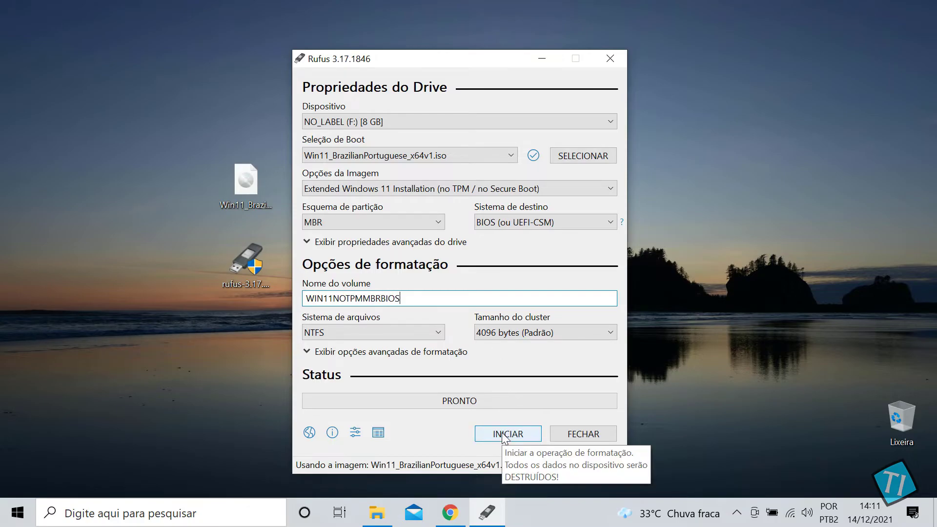
# Start creating the bootable USB drive on F: and accept the erasure of all its data.
pyautogui.click(502, 432)
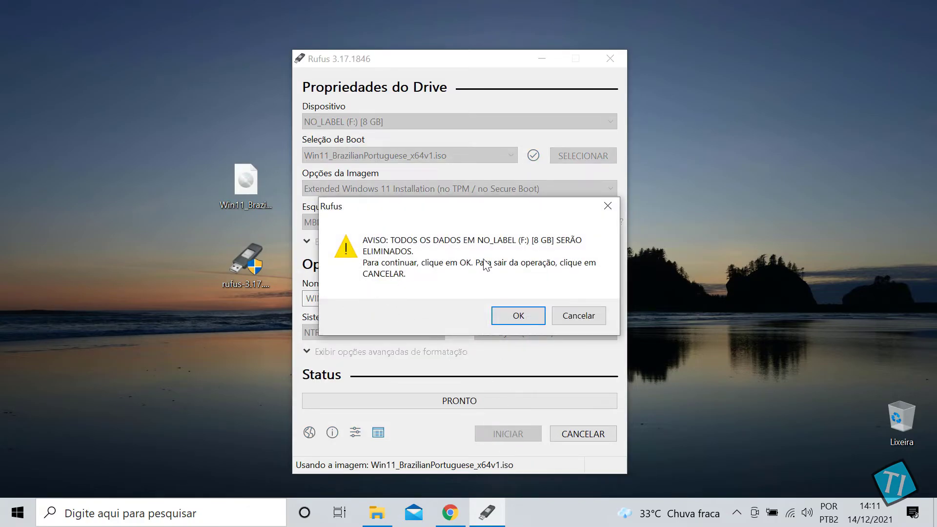
pyautogui.click(518, 317)
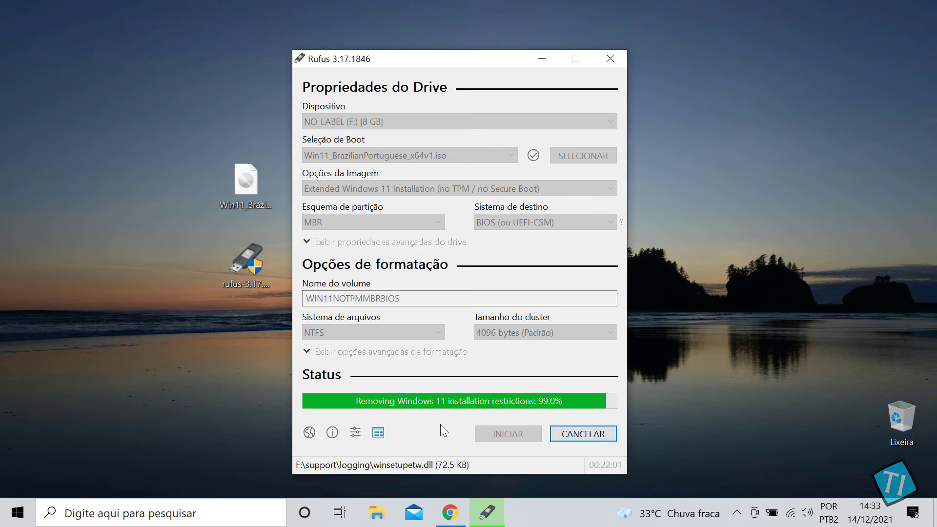
# Open the WIN11NOTPMMBRBIOS (F:) drive in File Explorer and examine the installation files on it.
pyautogui.press('super+e')
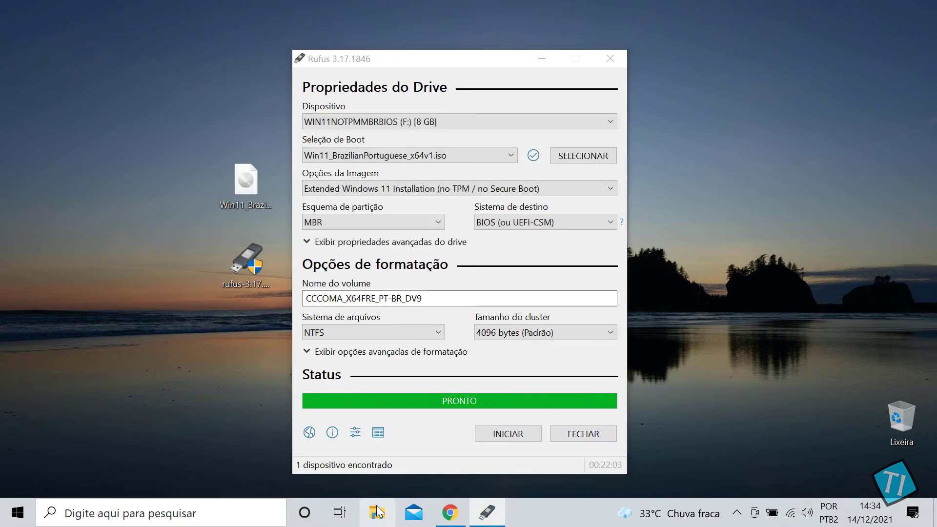
pyautogui.scroll(-1, 219, 390)
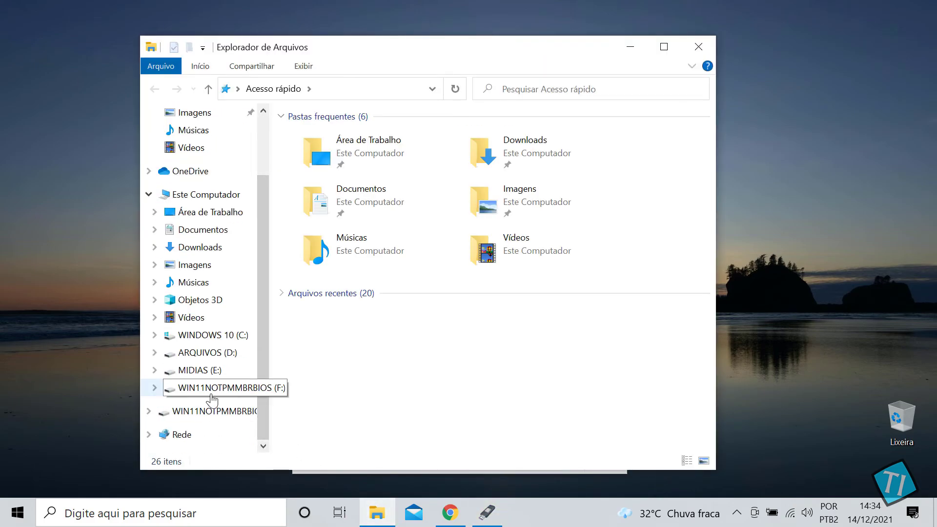
pyautogui.click(206, 393)
pyautogui.moveTo(313, 281); pyautogui.dragTo(316, 188)
pyautogui.click(325, 355)
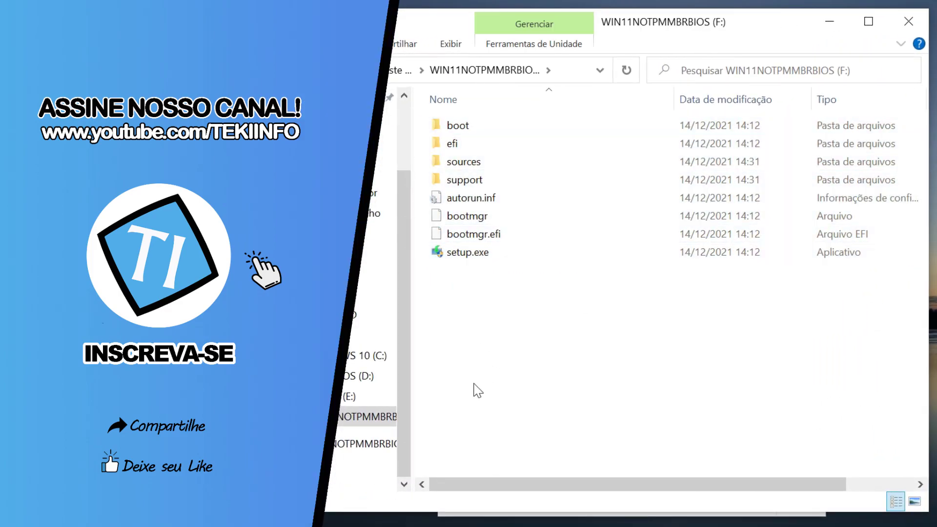